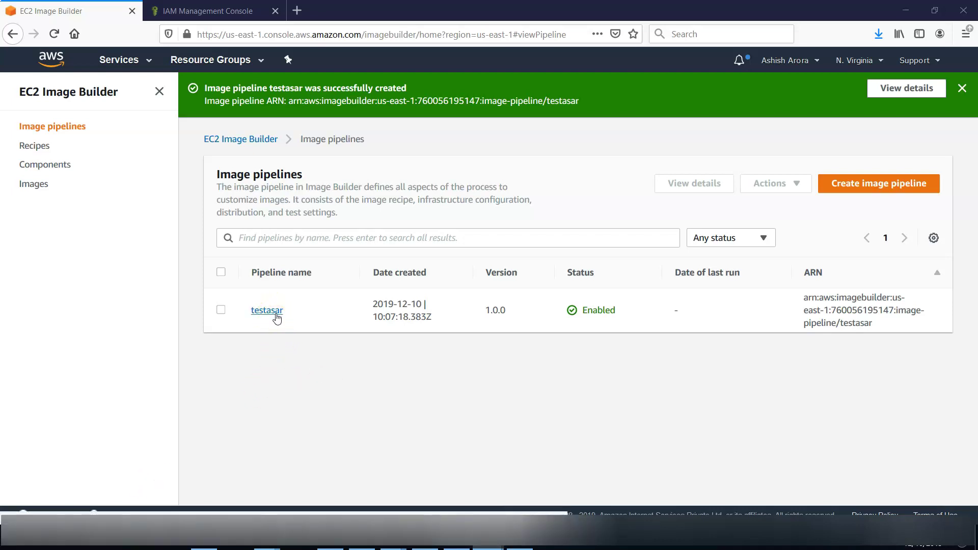
{"action": "left_click", "coordinate": [221, 310]}
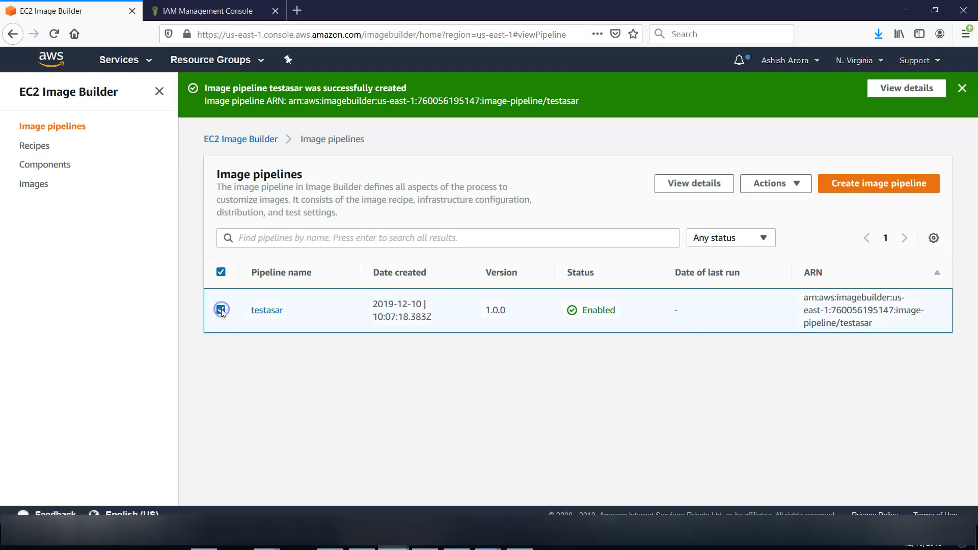
{"action": "left_click", "coordinate": [694, 184]}
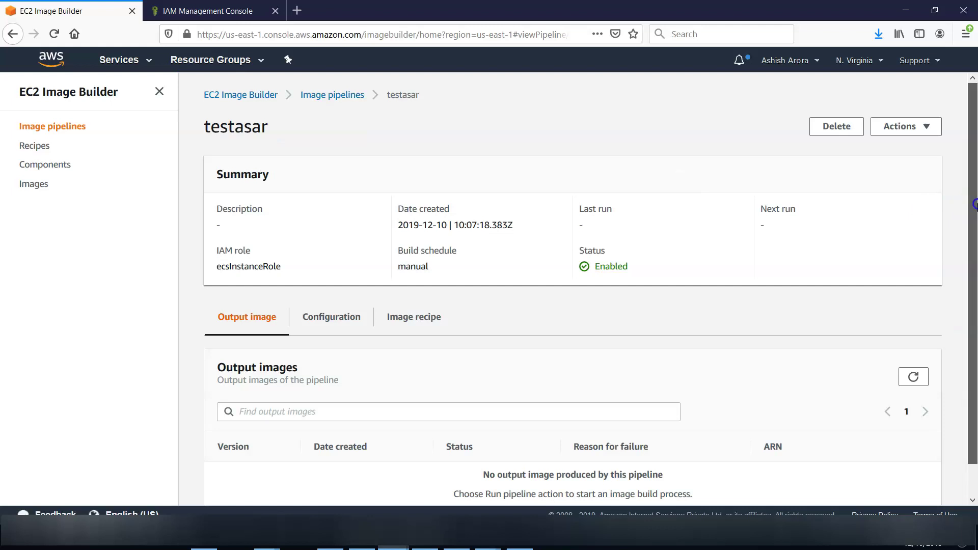
{"action": "mouse_move", "coordinate": [973, 214]}
{"action": "left_mouse_down"}
{"action": "mouse_move", "coordinate": [972, 257]}
{"action": "mouse_move", "coordinate": [972, 213]}
{"action": "left_mouse_up"}
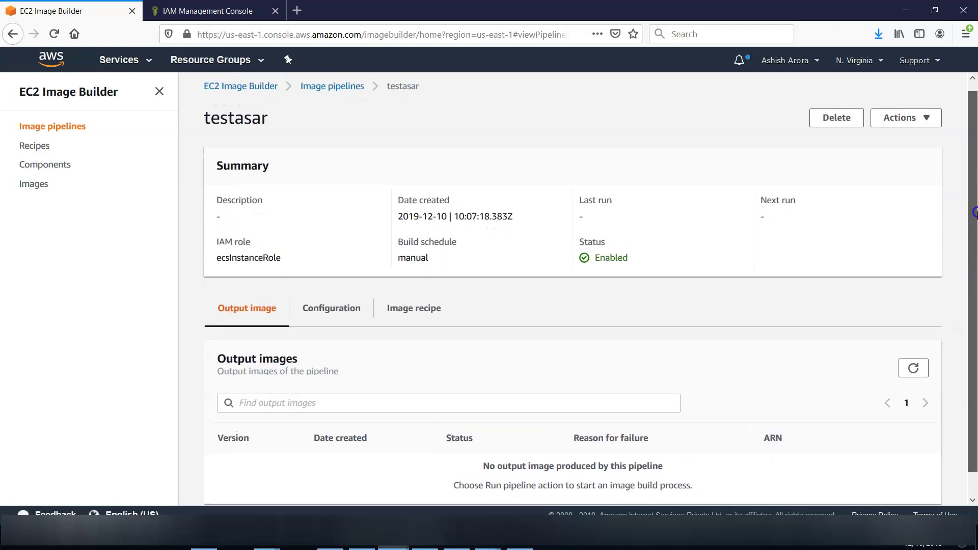
{"action": "left_click", "coordinate": [332, 308]}
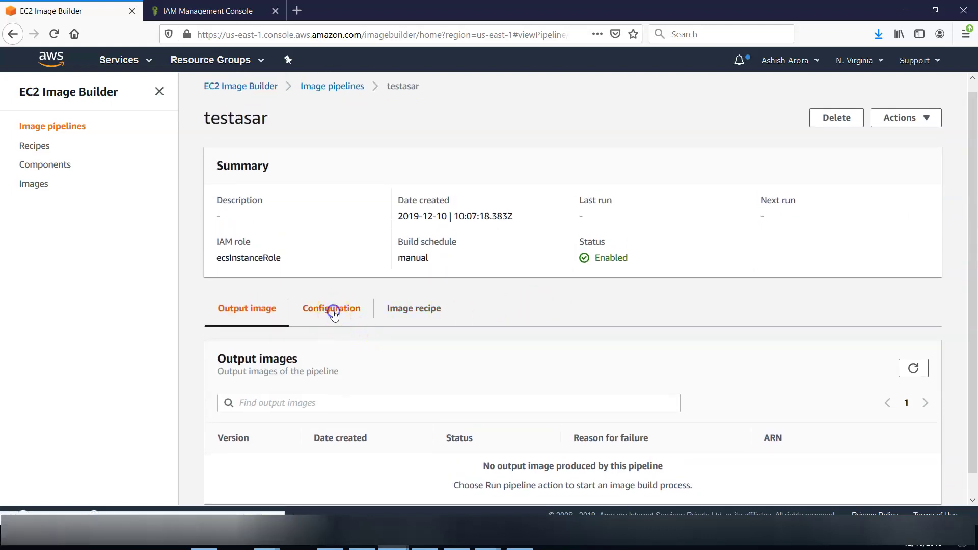
{"action": "left_click_drag", "start_coordinate": [972, 229], "coordinate": [963, 382]}
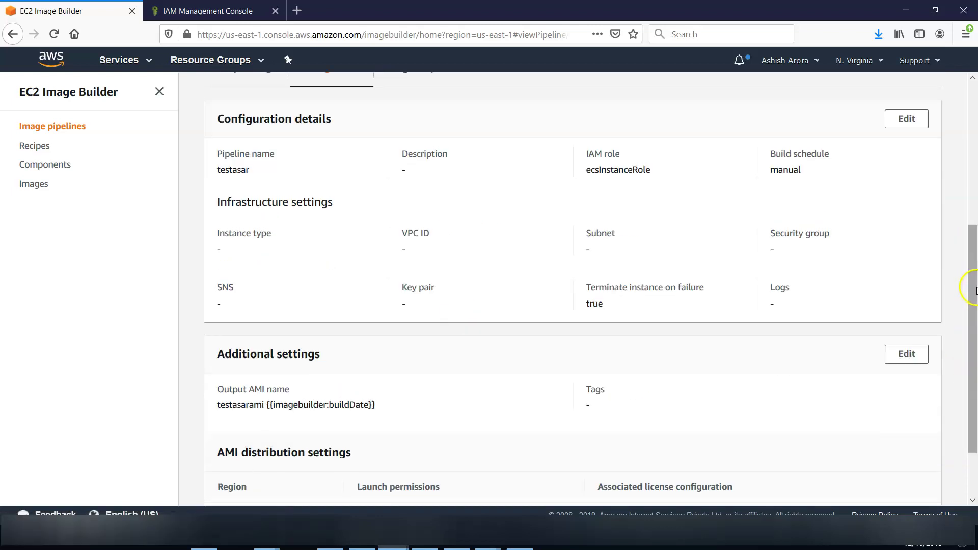
{"action": "left_click", "coordinate": [904, 119]}
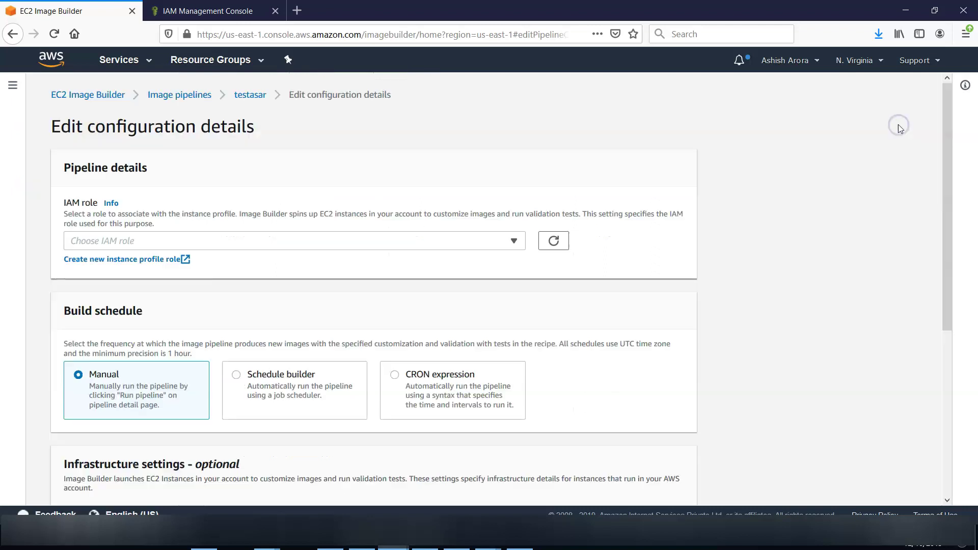
{"action": "left_click_drag", "start_coordinate": [947, 184], "coordinate": [949, 360]}
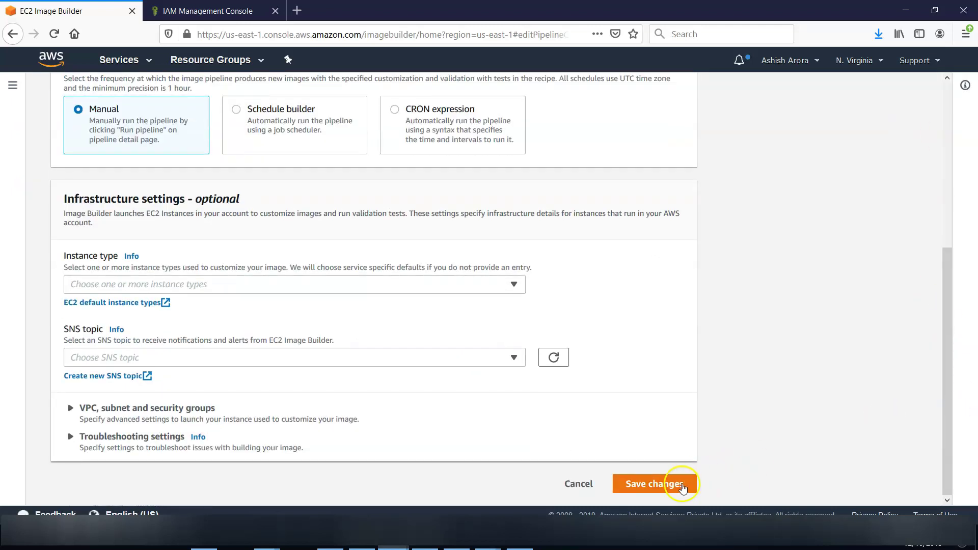
{"action": "left_click", "coordinate": [677, 484]}
{"action": "left_click", "coordinate": [578, 484]}
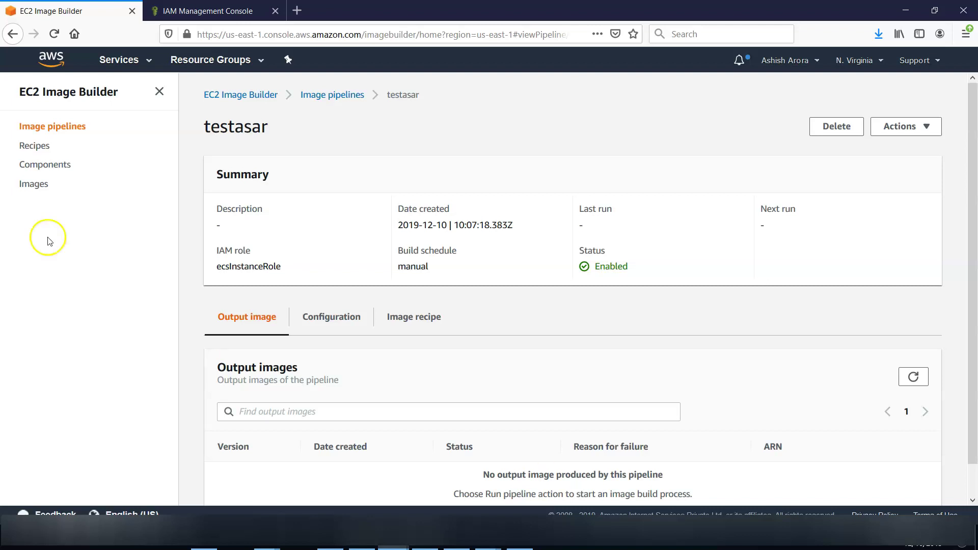
- Return to the pipelines list, select testasar, and open its Actions menu
{"action": "left_click", "coordinate": [82, 125]}
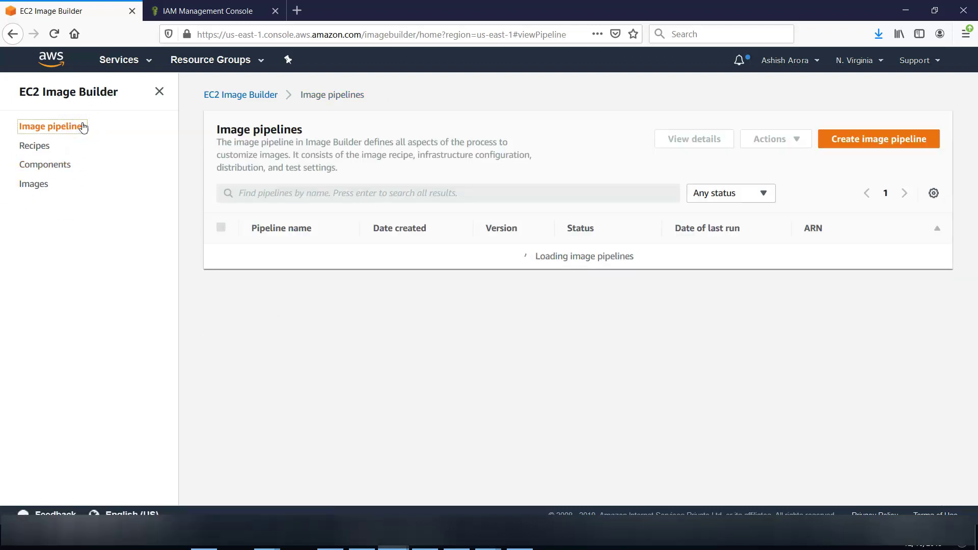
{"action": "left_click", "coordinate": [222, 266]}
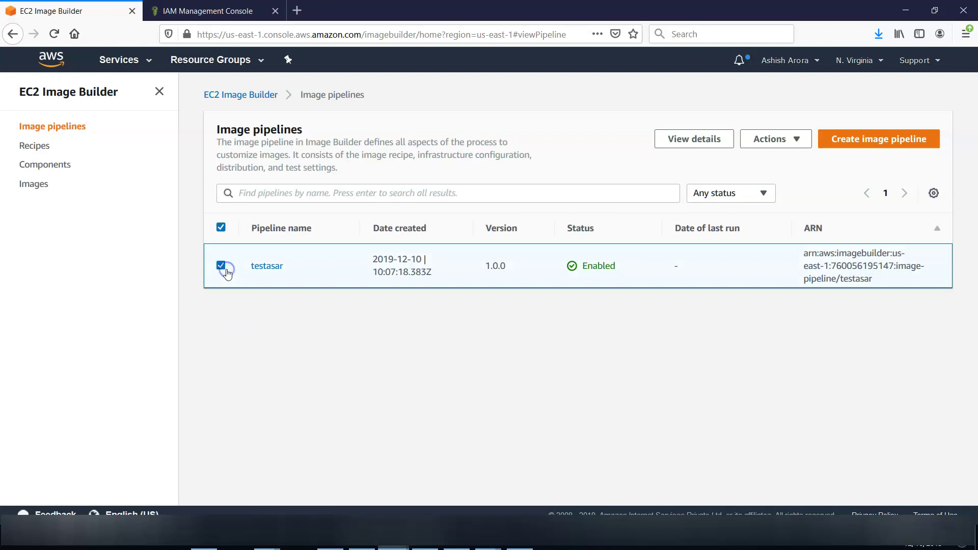
{"action": "left_click", "coordinate": [776, 139]}
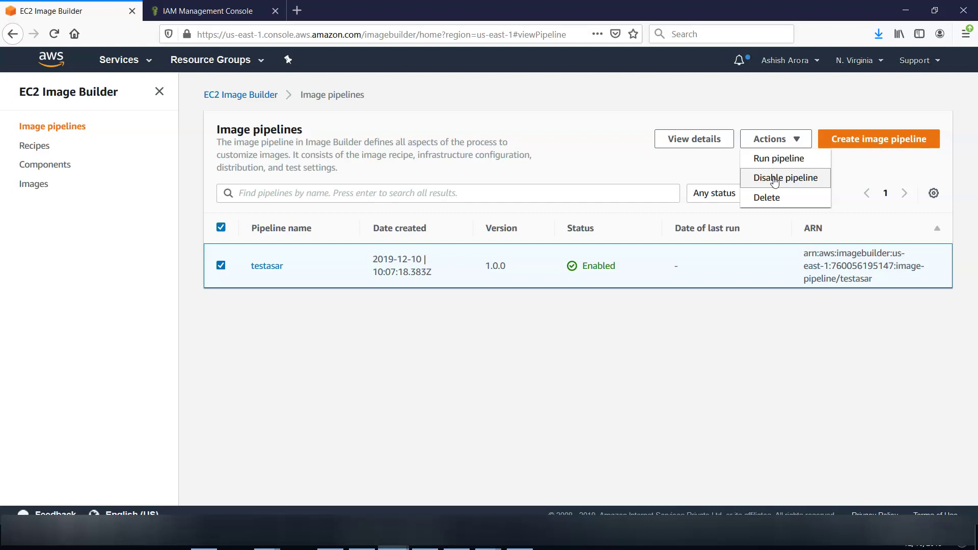
- Start a new Windows build component and check its encryption key options
{"action": "left_click", "coordinate": [45, 165]}
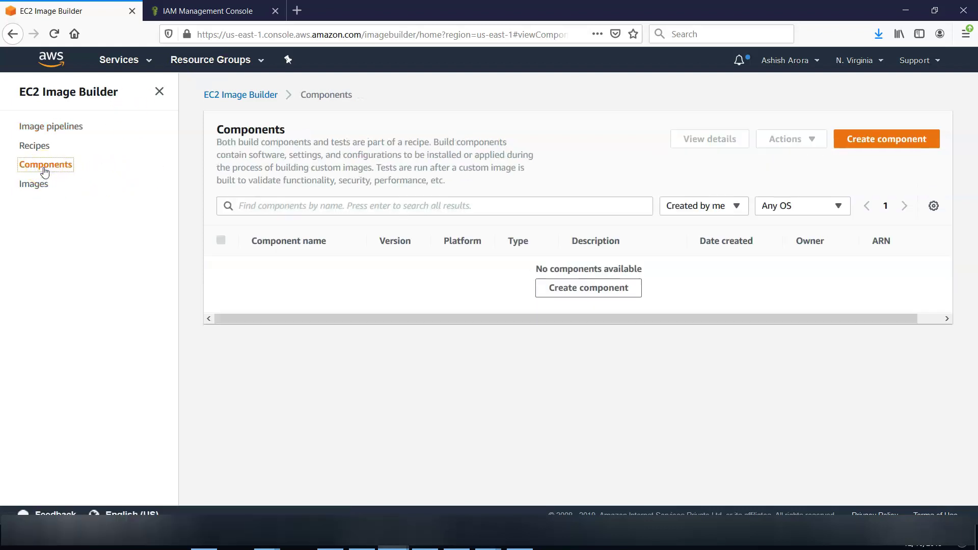
{"action": "left_click", "coordinate": [580, 289]}
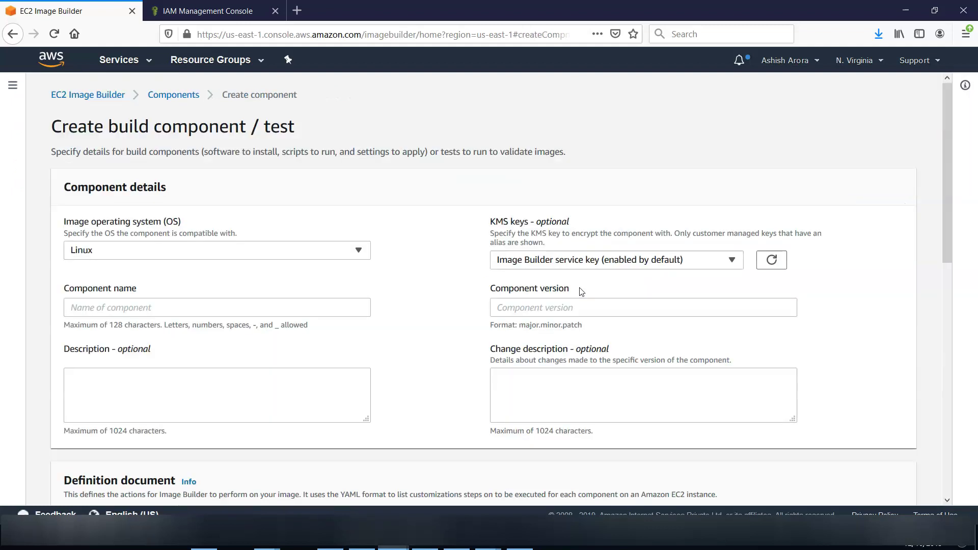
{"action": "left_click", "coordinate": [356, 251]}
{"action": "left_click", "coordinate": [327, 288]}
{"action": "left_click", "coordinate": [693, 261]}
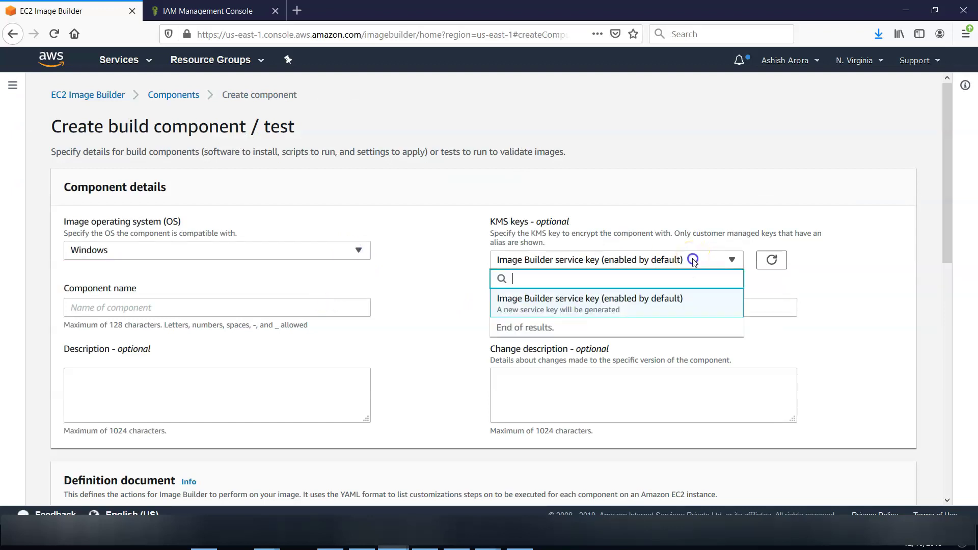
{"action": "left_click", "coordinate": [693, 262]}
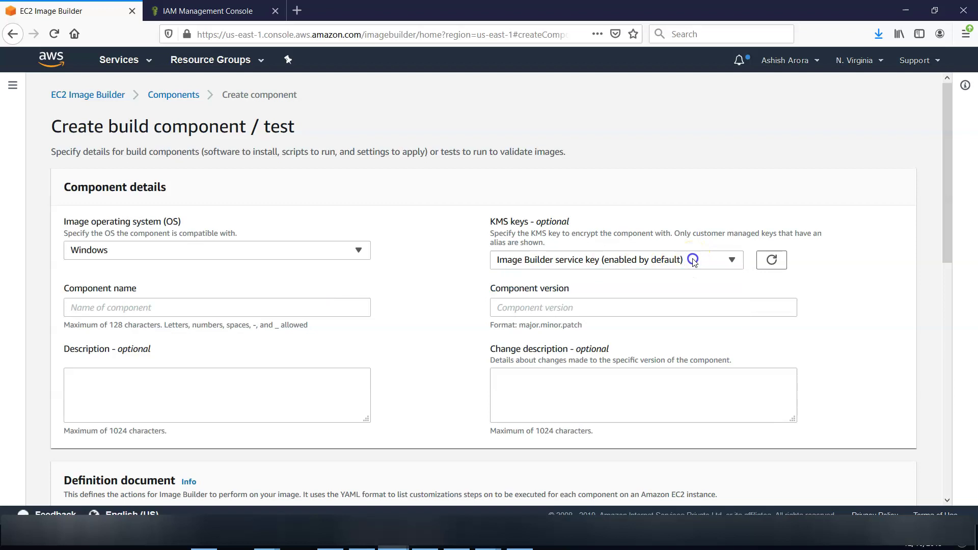
{"action": "left_click", "coordinate": [941, 186]}
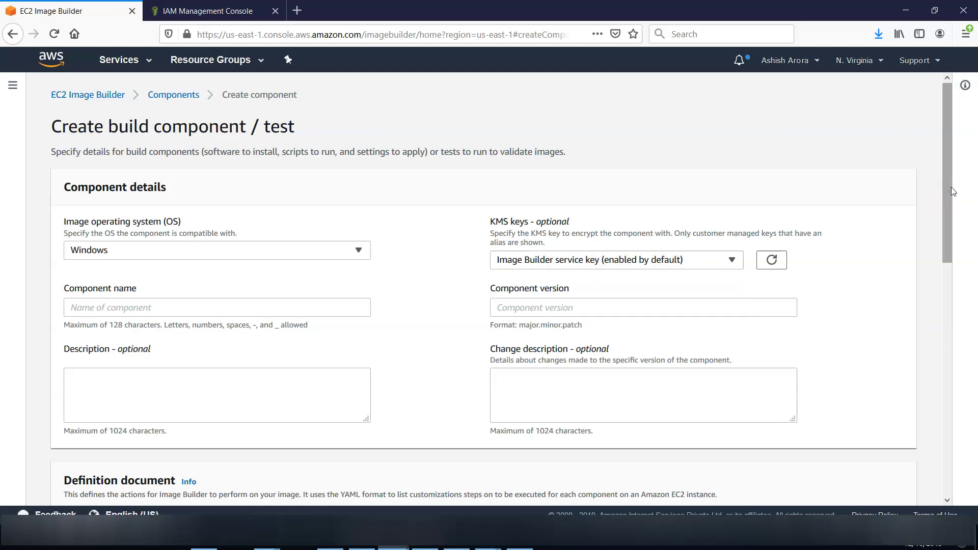
{"action": "mouse_move", "coordinate": [948, 187]}
{"action": "left_mouse_down"}
{"action": "mouse_move", "coordinate": [933, 286]}
{"action": "mouse_move", "coordinate": [949, 468]}
{"action": "left_mouse_up"}
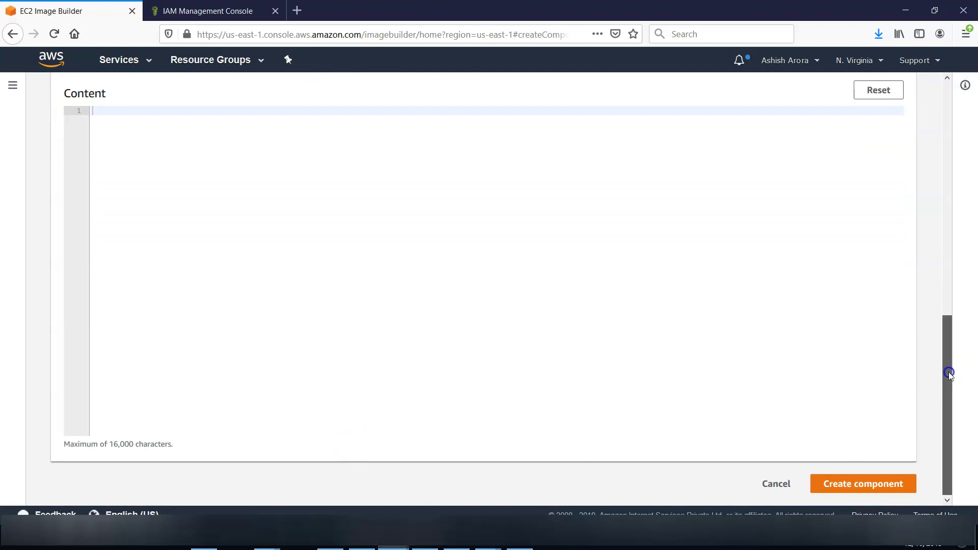
{"action": "left_click_drag", "start_coordinate": [949, 372], "coordinate": [964, 281]}
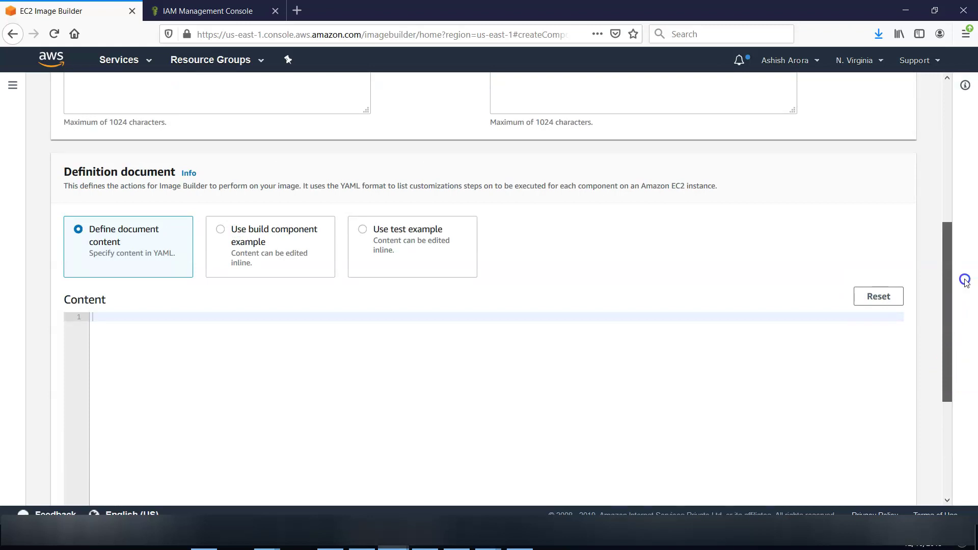
- Fill in the example component content and try creating it with name and version empty
{"action": "left_click", "coordinate": [209, 338]}
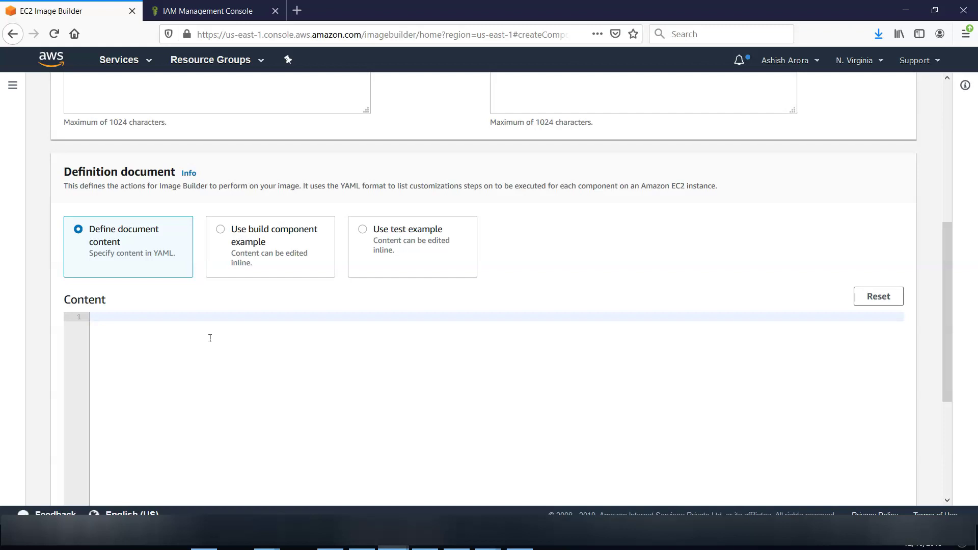
{"action": "left_click", "coordinate": [221, 231]}
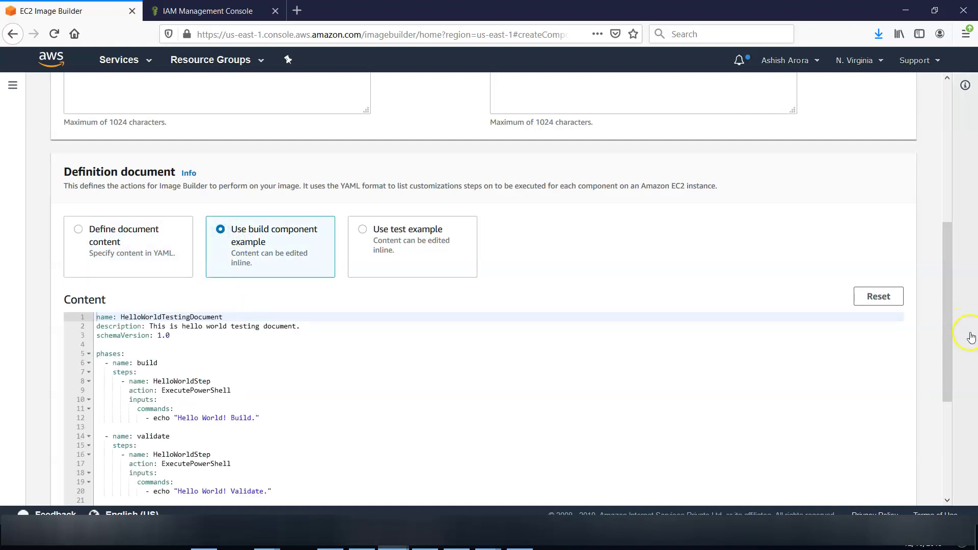
{"action": "left_click_drag", "start_coordinate": [949, 318], "coordinate": [949, 374]}
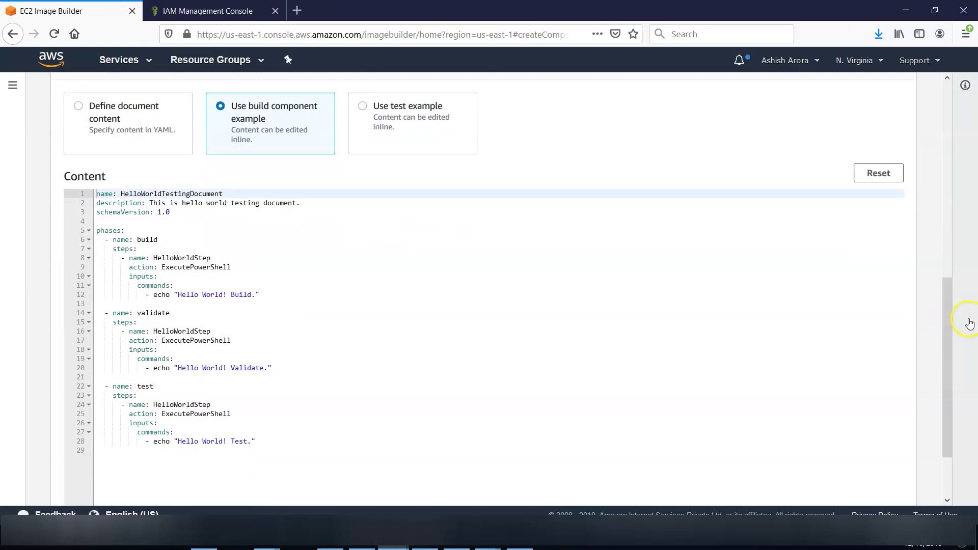
{"action": "left_click_drag", "start_coordinate": [946, 323], "coordinate": [946, 360]}
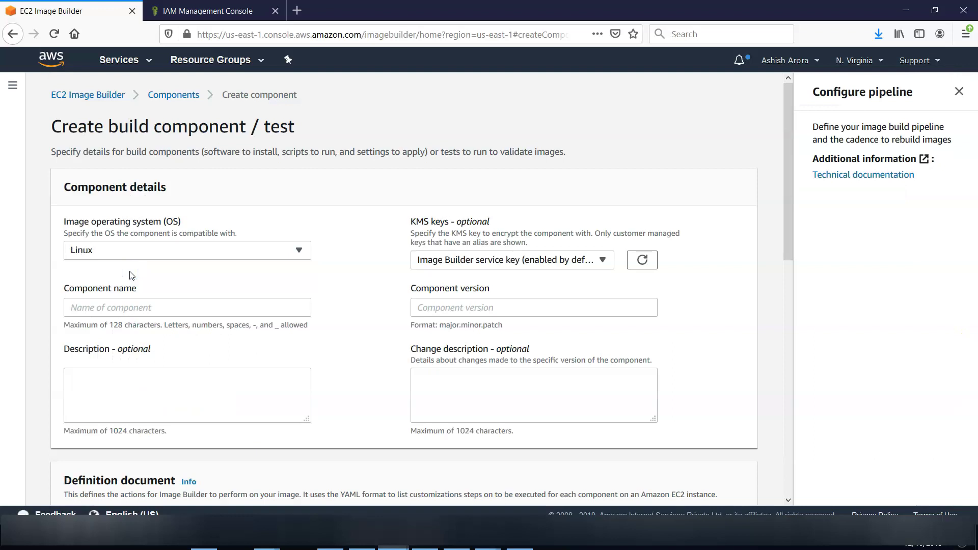
{"action": "left_click_drag", "start_coordinate": [947, 214], "coordinate": [958, 478]}
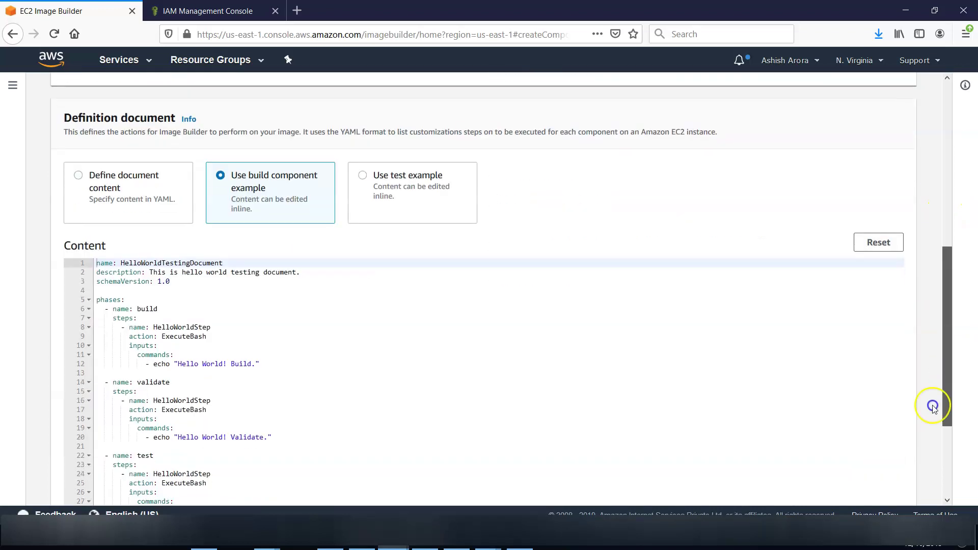
{"action": "left_click", "coordinate": [868, 483]}
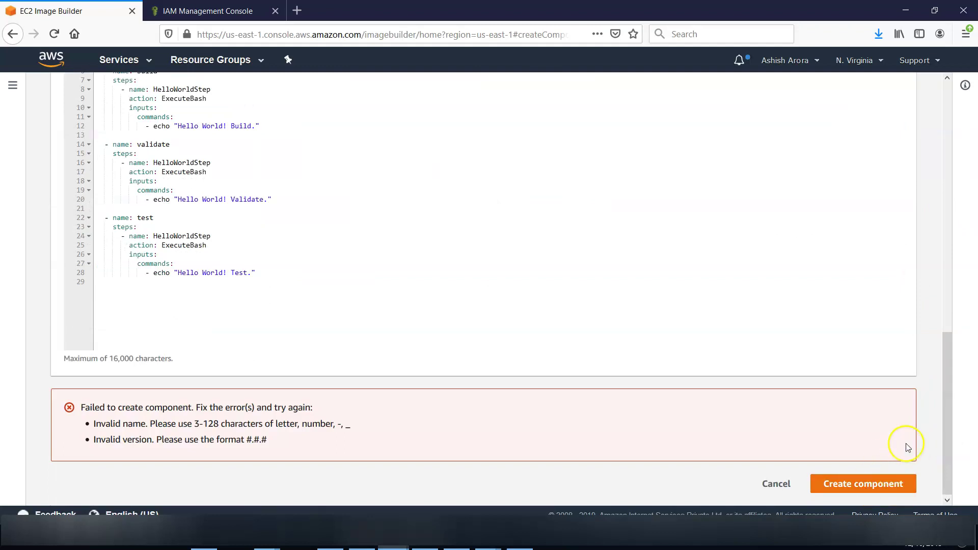
{"action": "left_click_drag", "start_coordinate": [947, 416], "coordinate": [965, 138]}
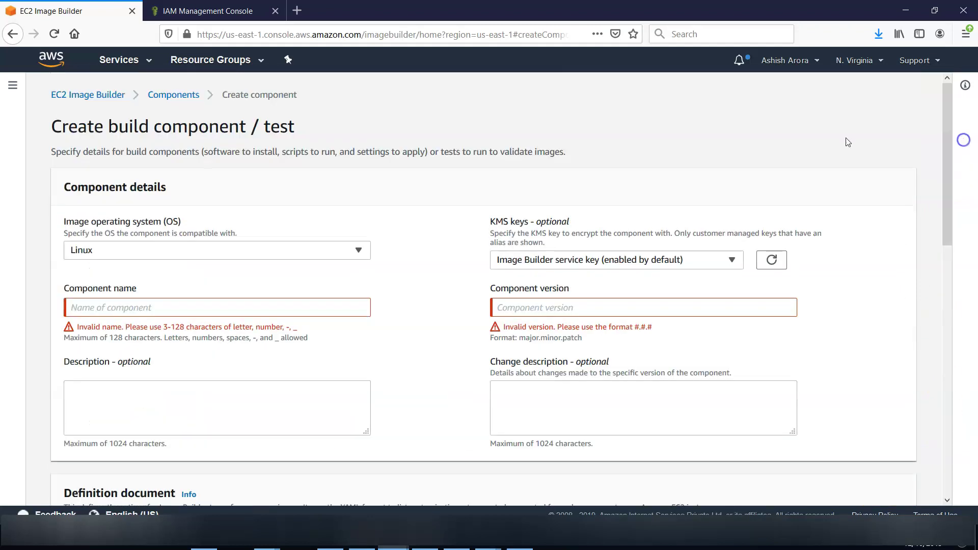
{"action": "left_click", "coordinate": [131, 312]}
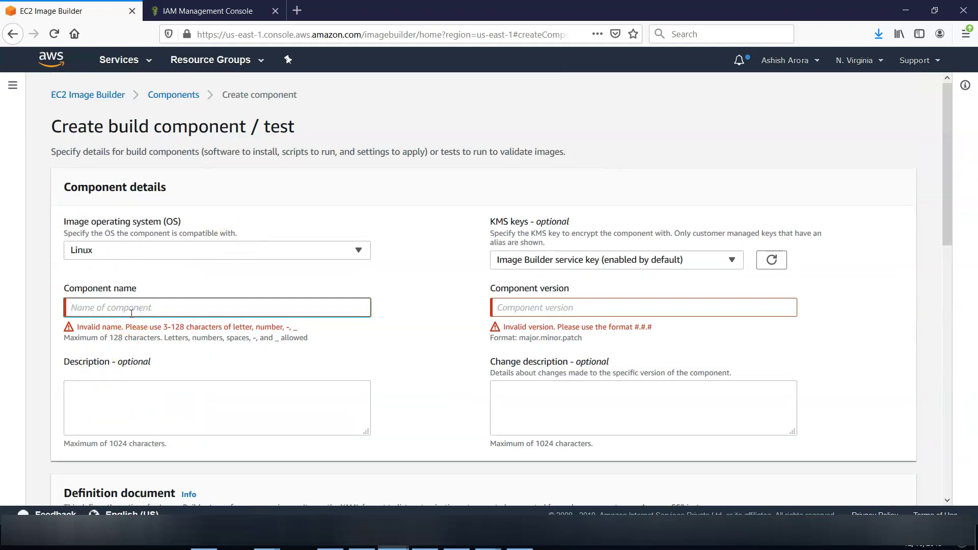
- Browse the Amazon-owned images, then go to the Recipes list
{"action": "left_click", "coordinate": [86, 95]}
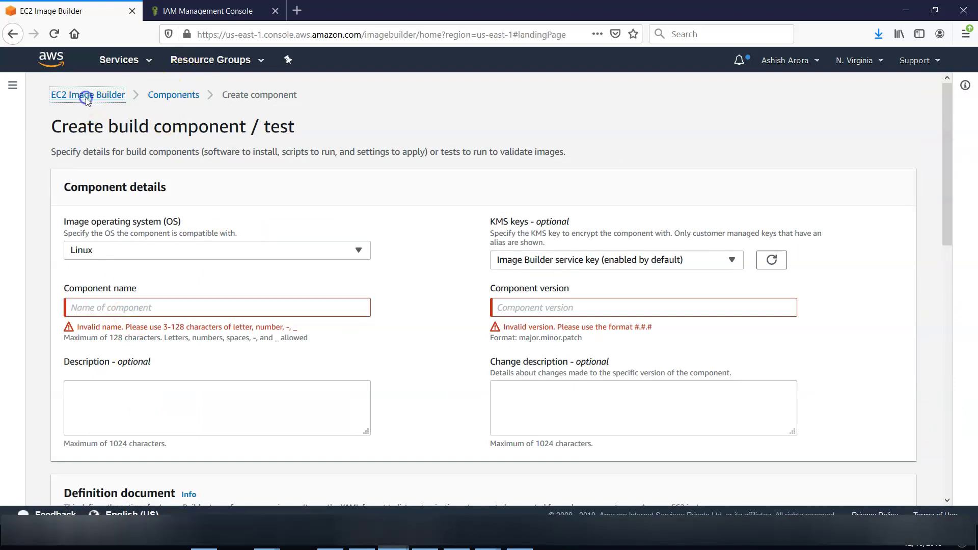
{"action": "left_click", "coordinate": [13, 85]}
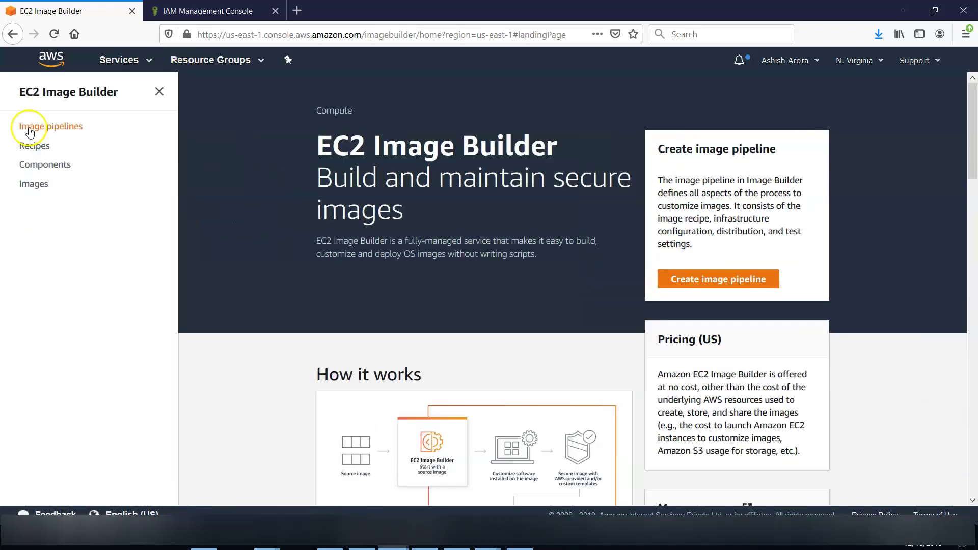
{"action": "left_click", "coordinate": [34, 184]}
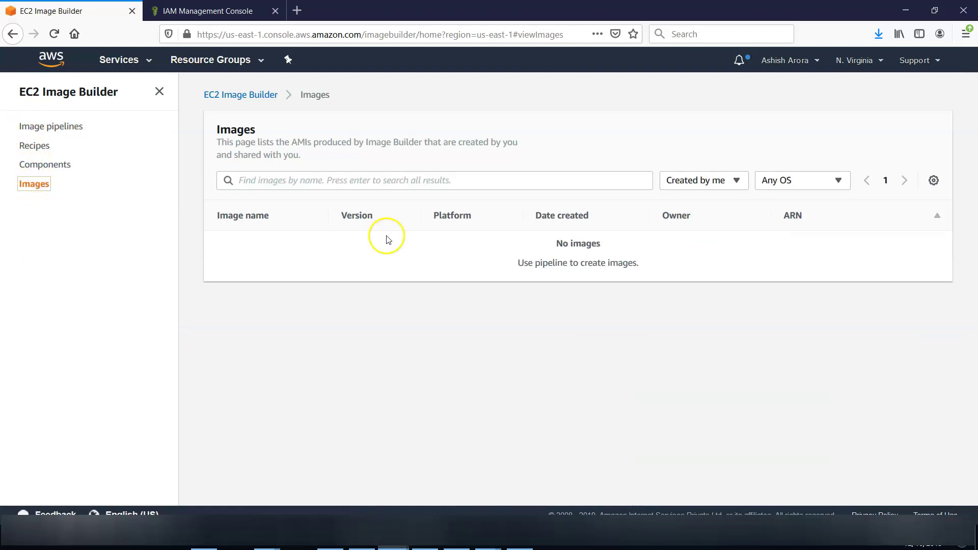
{"action": "left_click", "coordinate": [703, 180]}
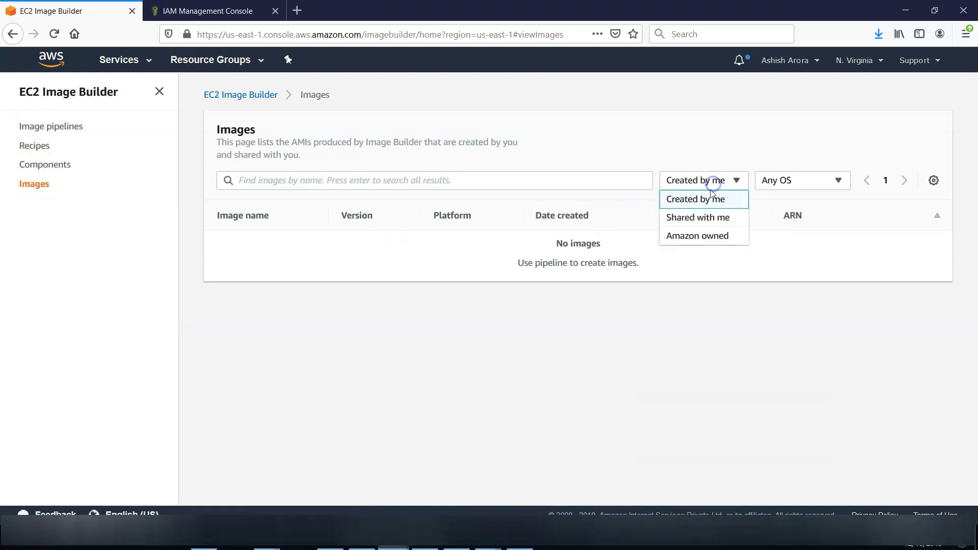
{"action": "left_click", "coordinate": [710, 234]}
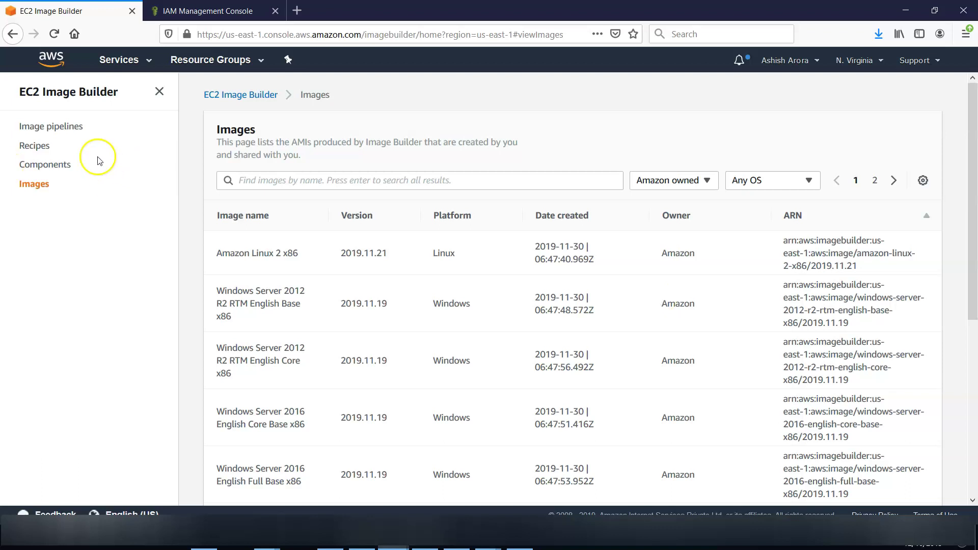
{"action": "left_click", "coordinate": [34, 145]}
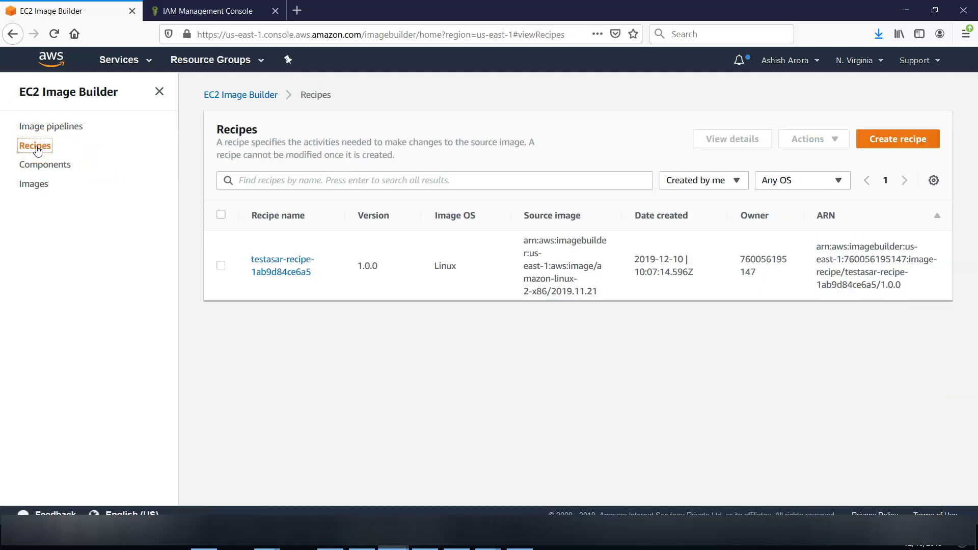
- Select testasar-recipe and open its details page
{"action": "left_click", "coordinate": [221, 265]}
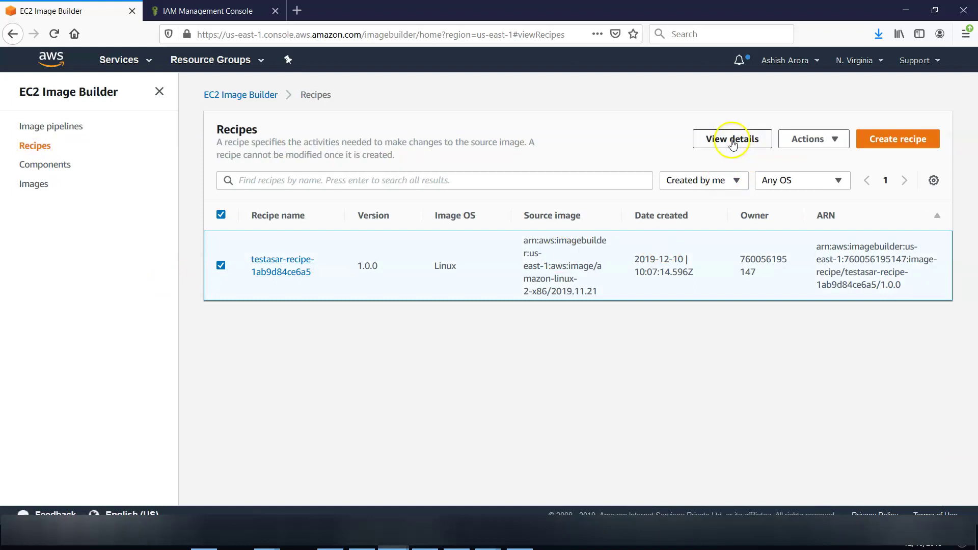
{"action": "left_click", "coordinate": [732, 139]}
{"action": "scroll", "coordinate": [611, 383], "scroll_direction": "down", "scroll_amount": 1}
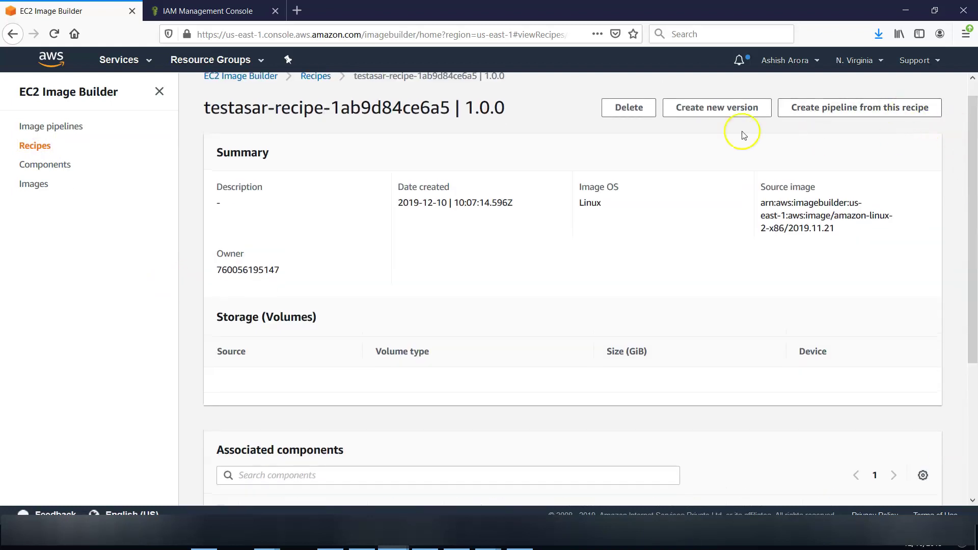
{"action": "left_click_drag", "start_coordinate": [968, 178], "coordinate": [970, 375]}
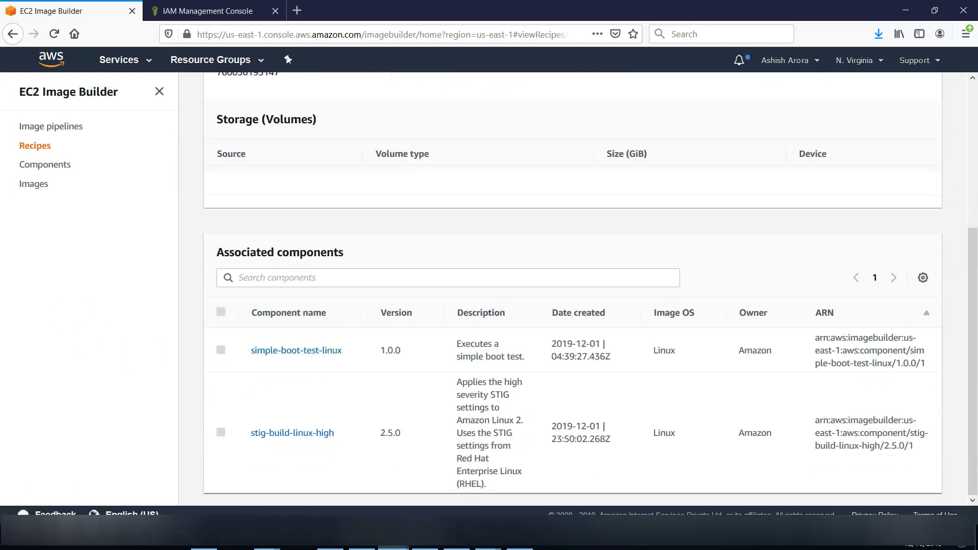
- Select testasar in the pipelines list and run it from the Actions menu
{"action": "left_click", "coordinate": [52, 127]}
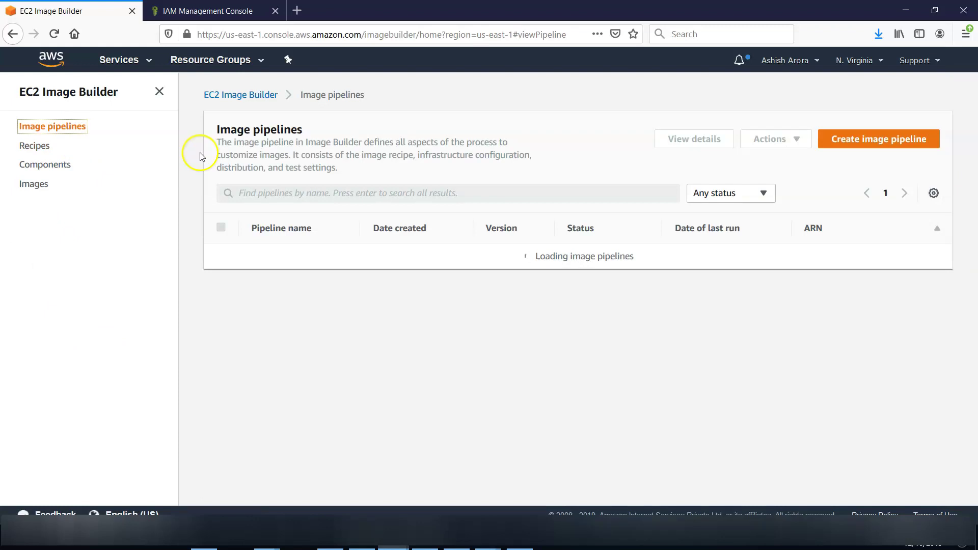
{"action": "left_click", "coordinate": [220, 266]}
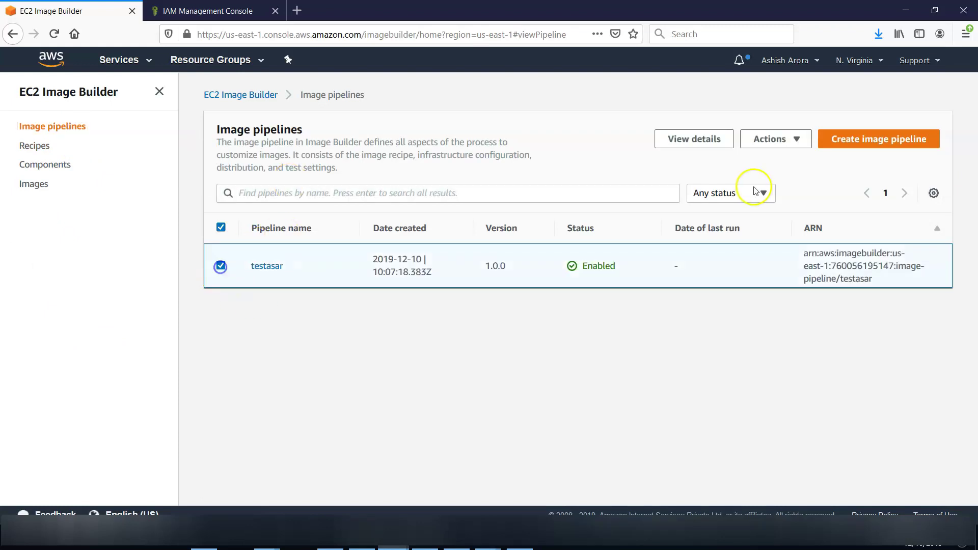
{"action": "left_click", "coordinate": [772, 139]}
{"action": "left_click", "coordinate": [767, 159]}
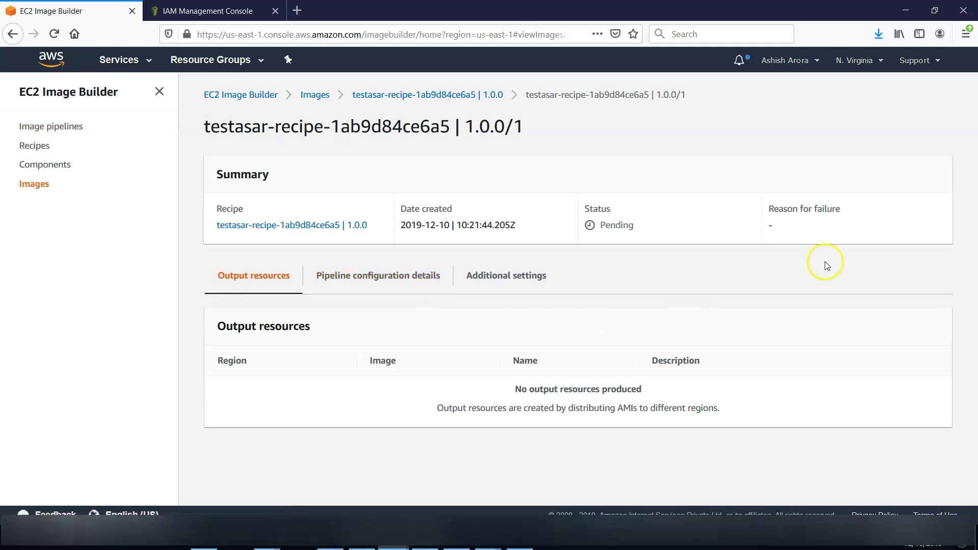
- Review the new image's Additional settings and Pending status, then go back to the testasar pipeline page
{"action": "left_click", "coordinate": [741, 60]}
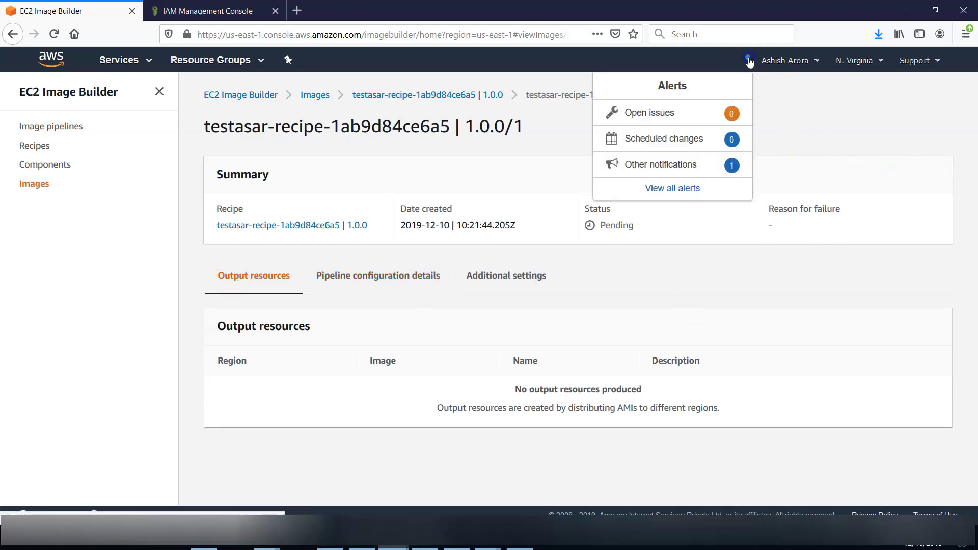
{"action": "left_click", "coordinate": [507, 275]}
{"action": "left_click_drag", "start_coordinate": [638, 226], "coordinate": [579, 226]}
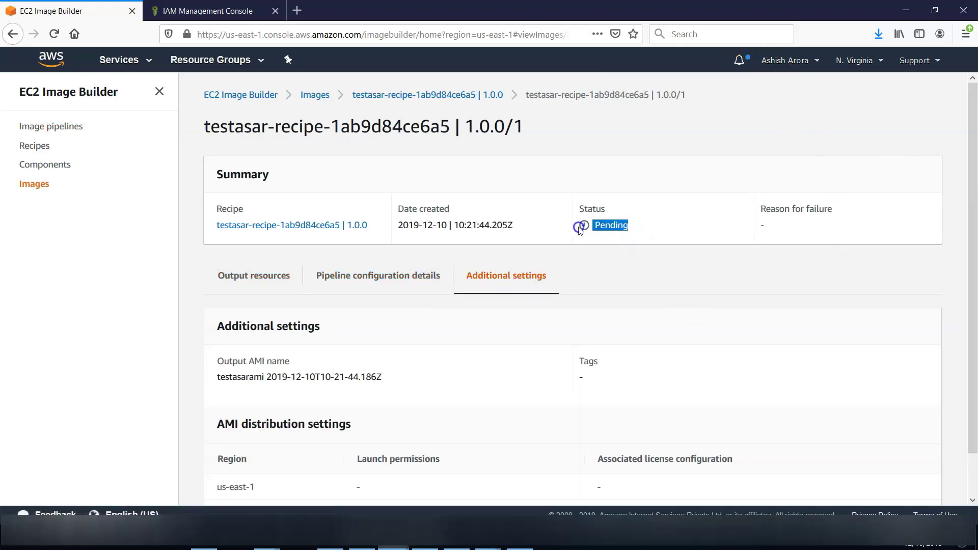
{"action": "left_click", "coordinate": [617, 269]}
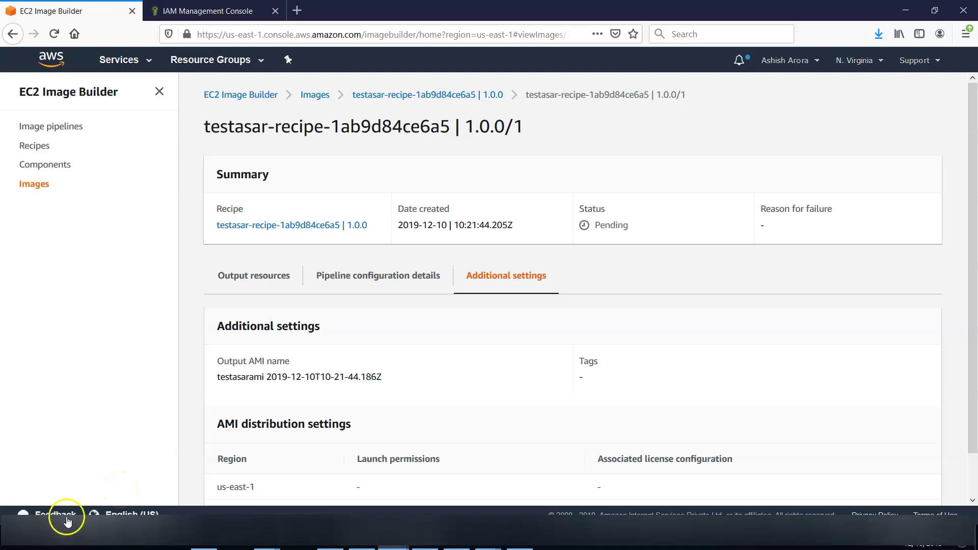
{"action": "key", "text": "alt+Left"}
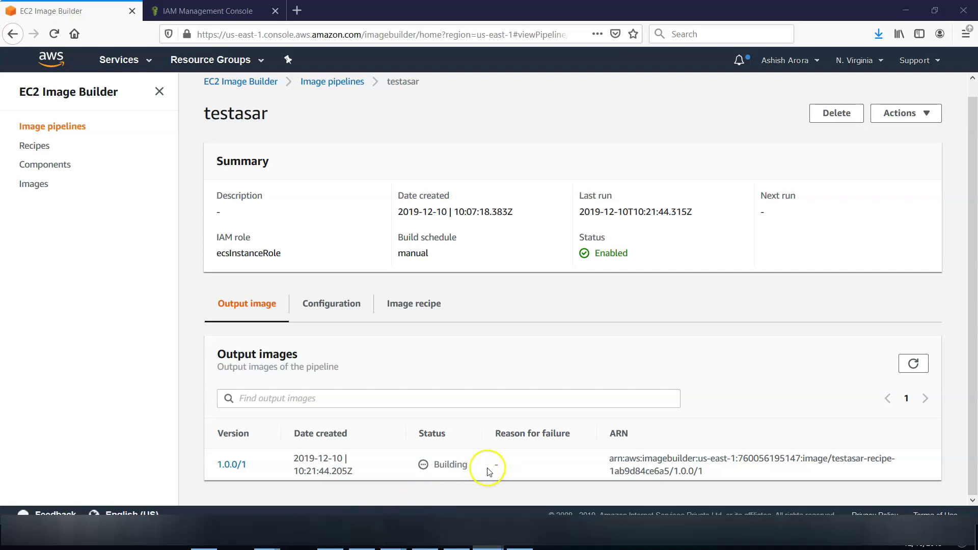
{"action": "left_click", "coordinate": [469, 465]}
{"action": "left_click_drag", "start_coordinate": [468, 465], "coordinate": [423, 466]}
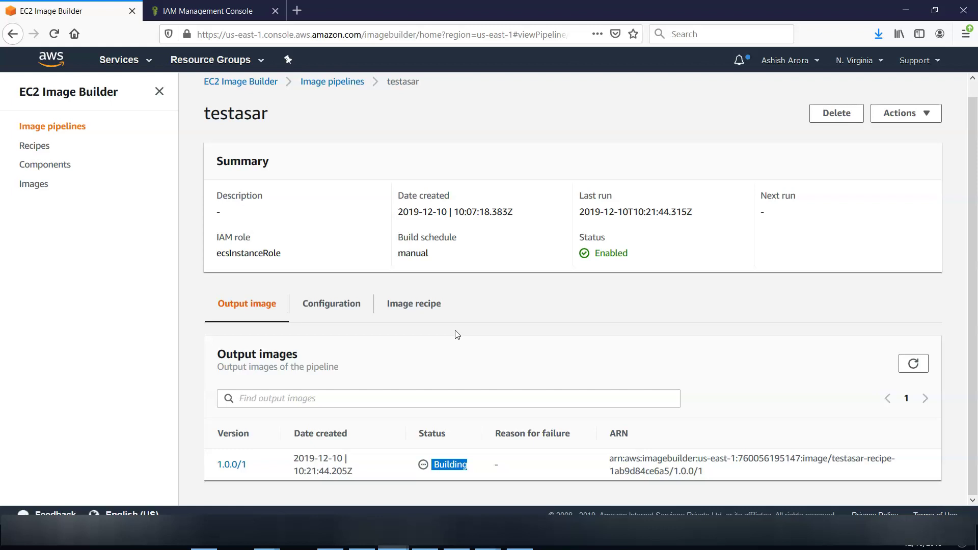
{"action": "left_click", "coordinate": [362, 365]}
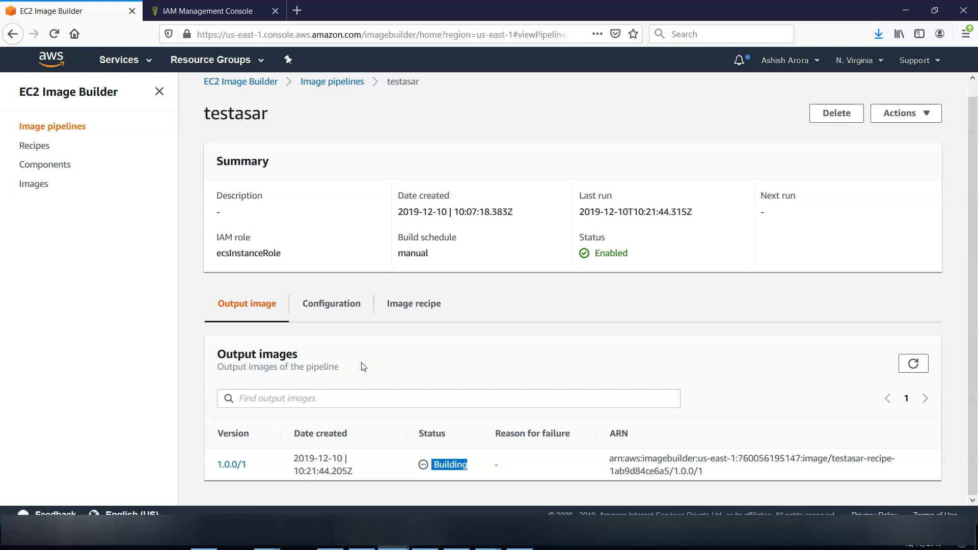